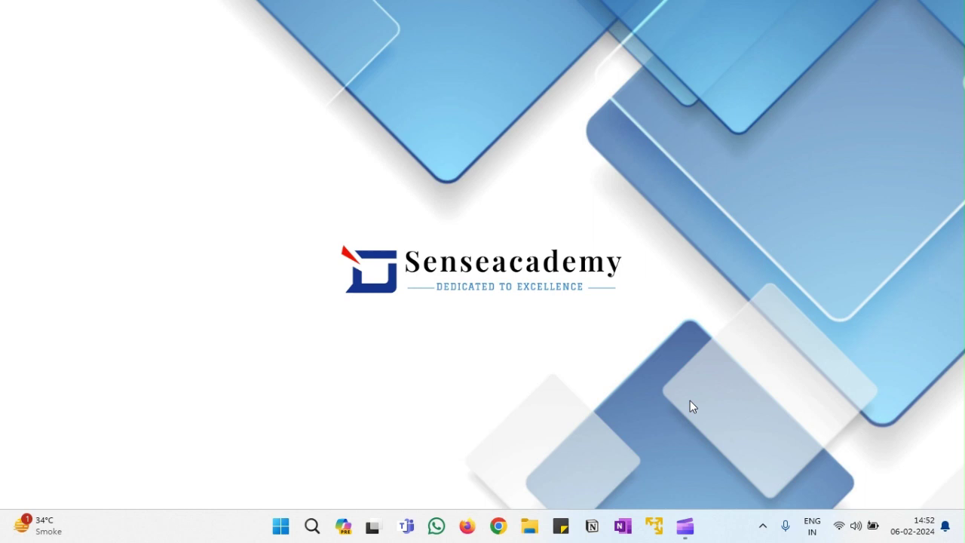
- Start Chrome with a profile and search for 'metasploitable 2 download'
left_click(498, 527)
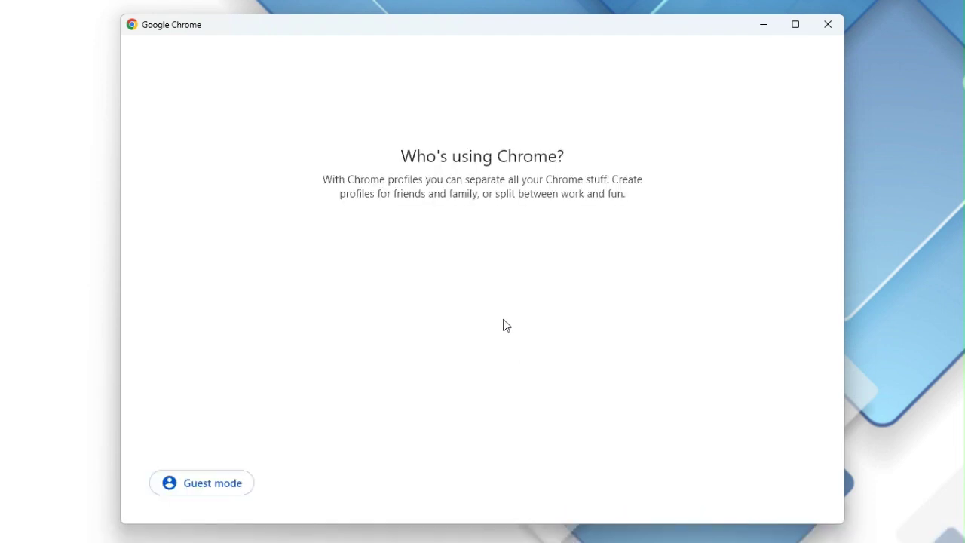
left_click(543, 332)
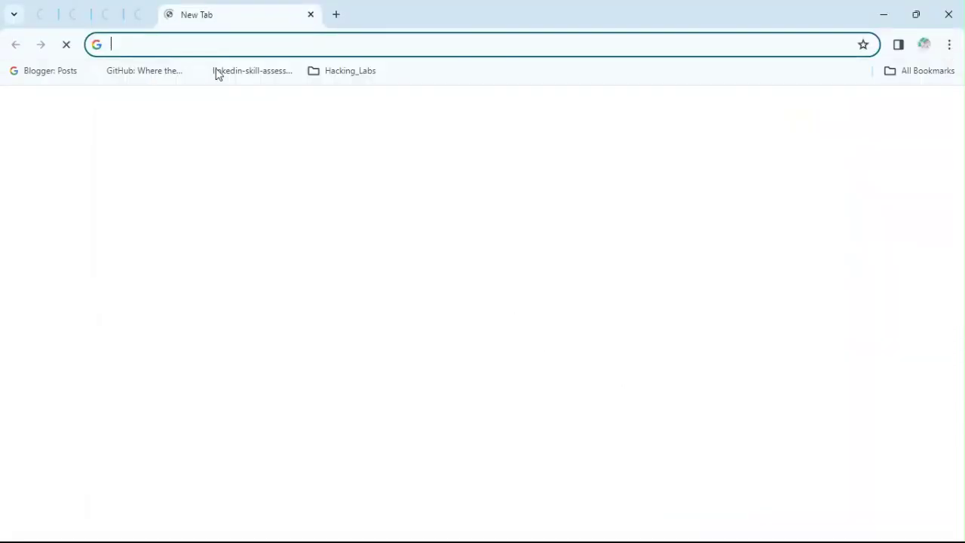
type("met")
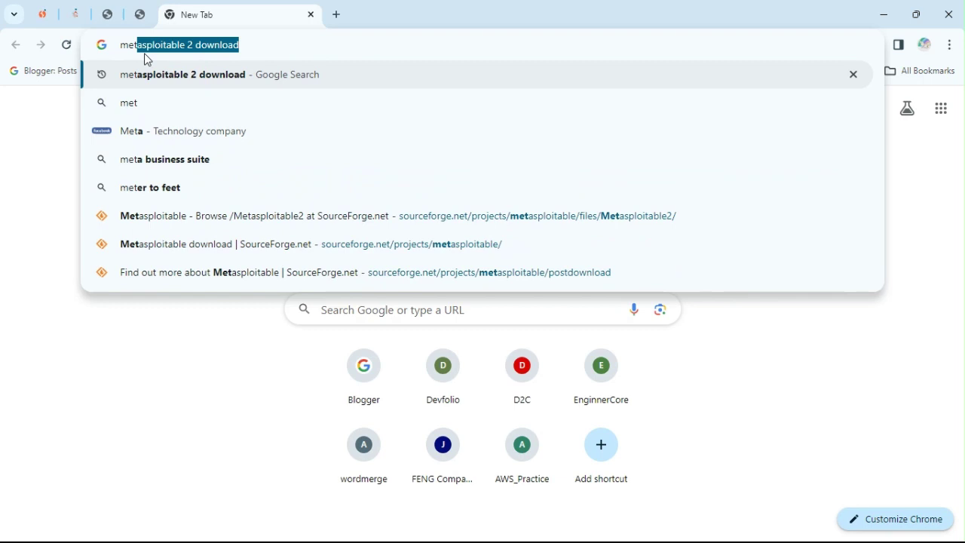
type("as")
key("Right")
key("Return")
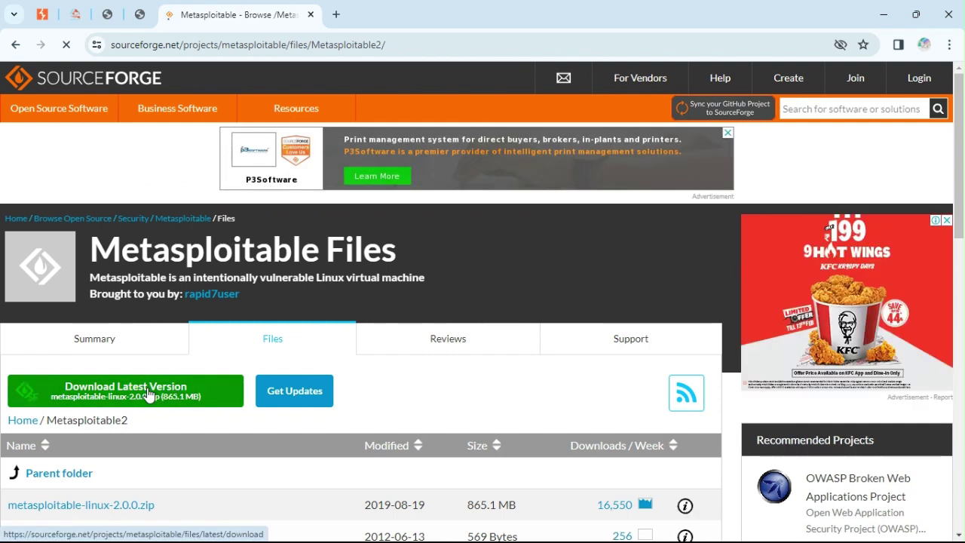
- Download metasploitable-linux-2.0.0.zip from SourceForge and check its progress in the downloads panel
left_click(149, 396)
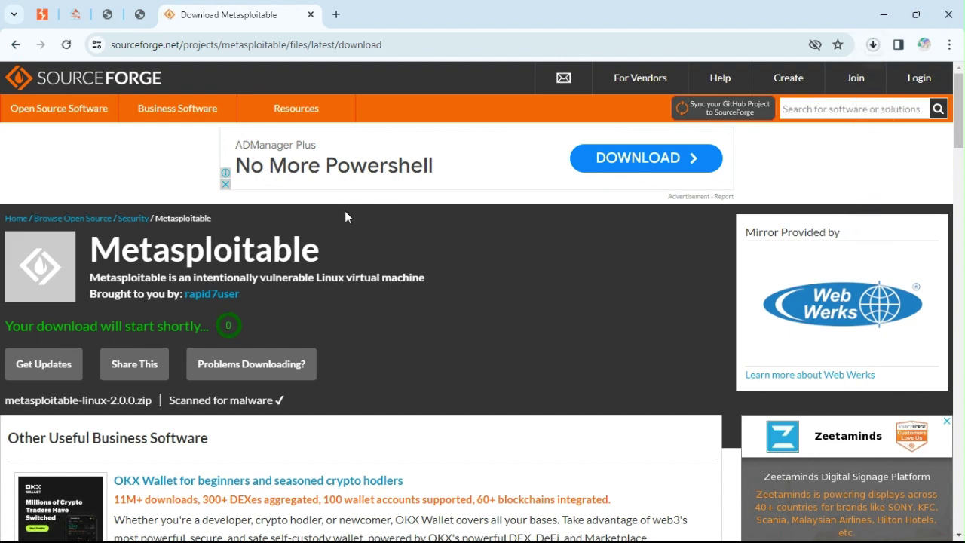
left_click(873, 44)
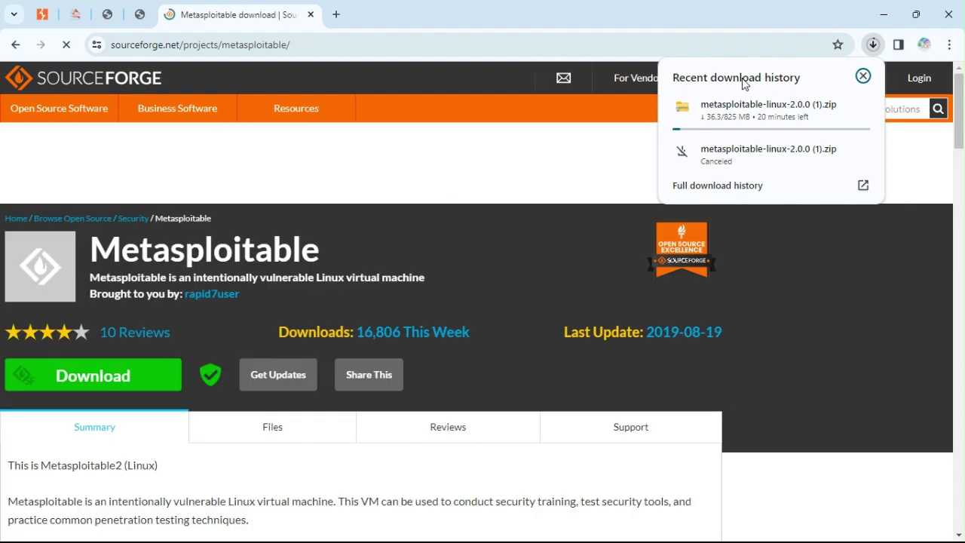
- Reveal the downloaded metasploitable-linux-2.0.0 (1).zip in the Downloads folder
mouse_move(759, 106)
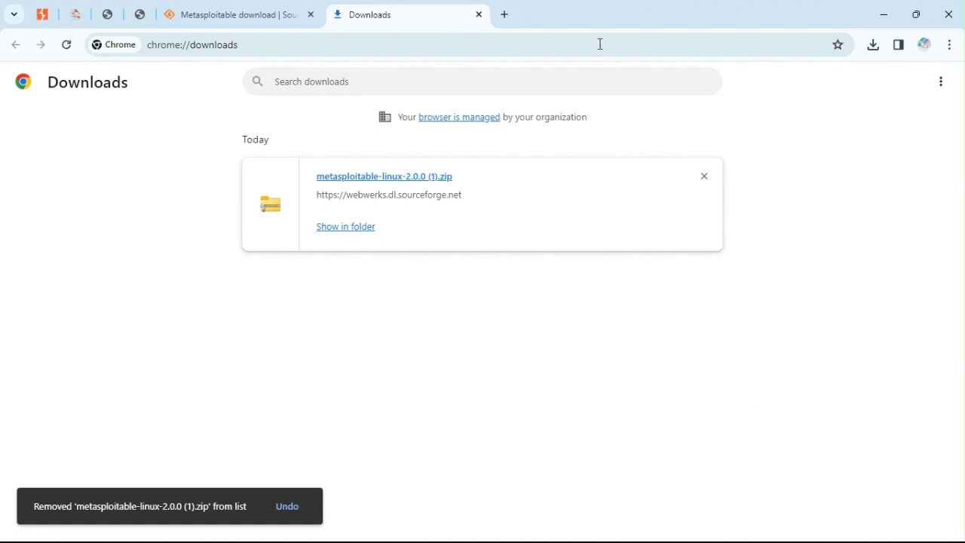
left_click(364, 227)
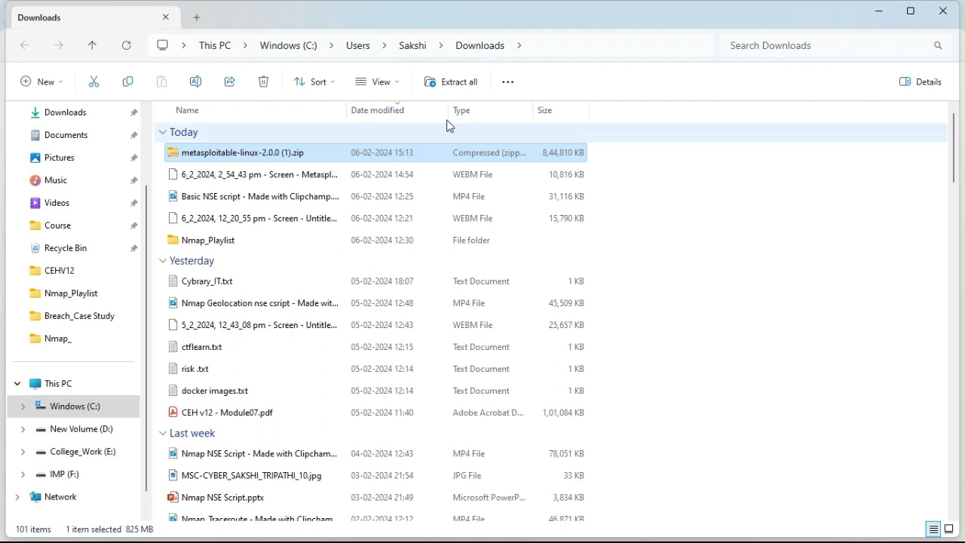
- Extract the Metasploitable zip to the default metasploitable-linux-2.0.0 (1) folder
left_click(460, 83)
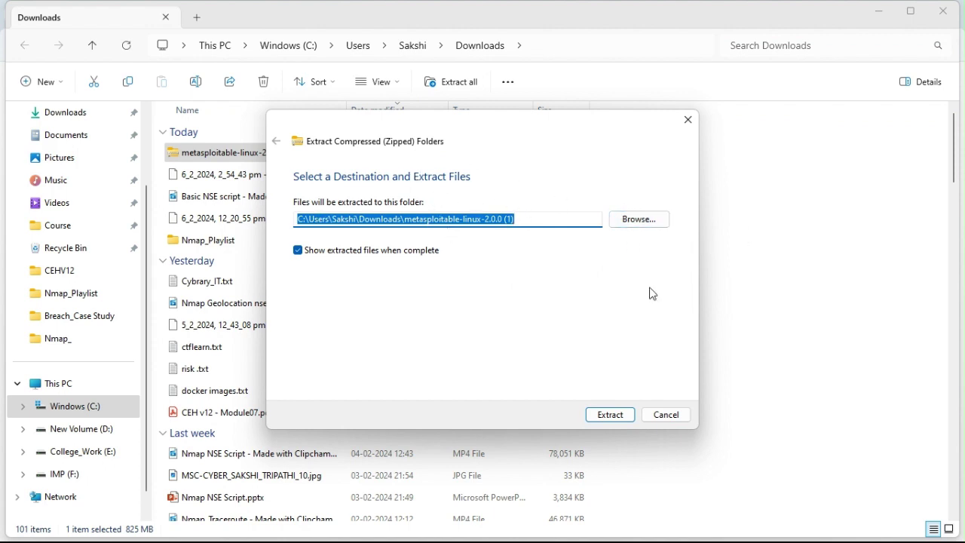
left_click(612, 417)
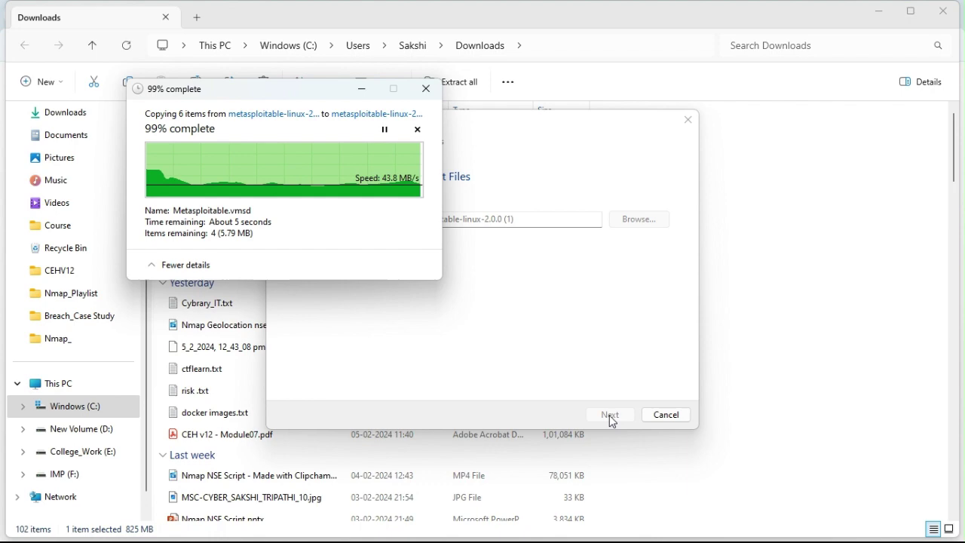
left_click(613, 421)
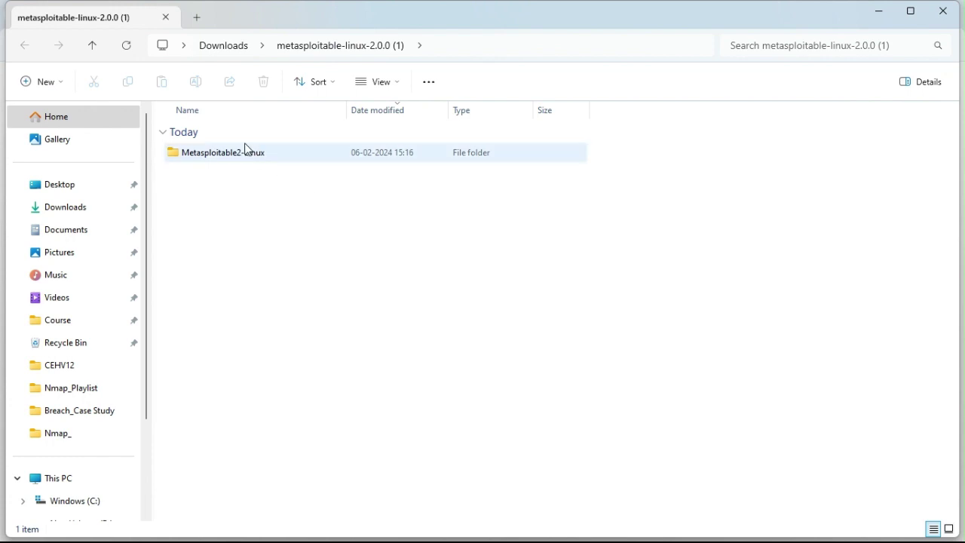
- Open the Metasploitable2-Linux folder to view Metasploitable.vmx and the other VM files
double_click(274, 154)
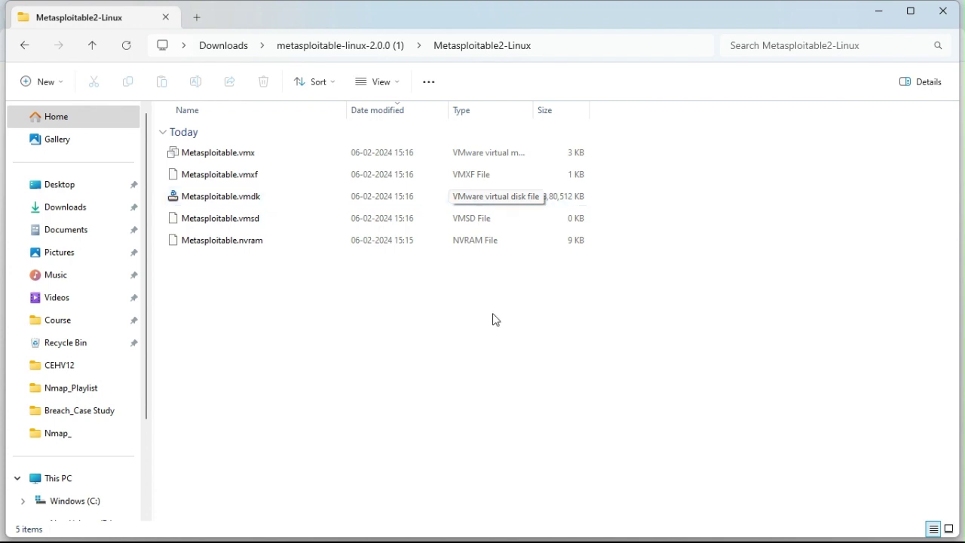
- Launch VMware Workstation 17 Player via a Windows search for 'vm' and browse for an existing VM
mouse_move(451, 539)
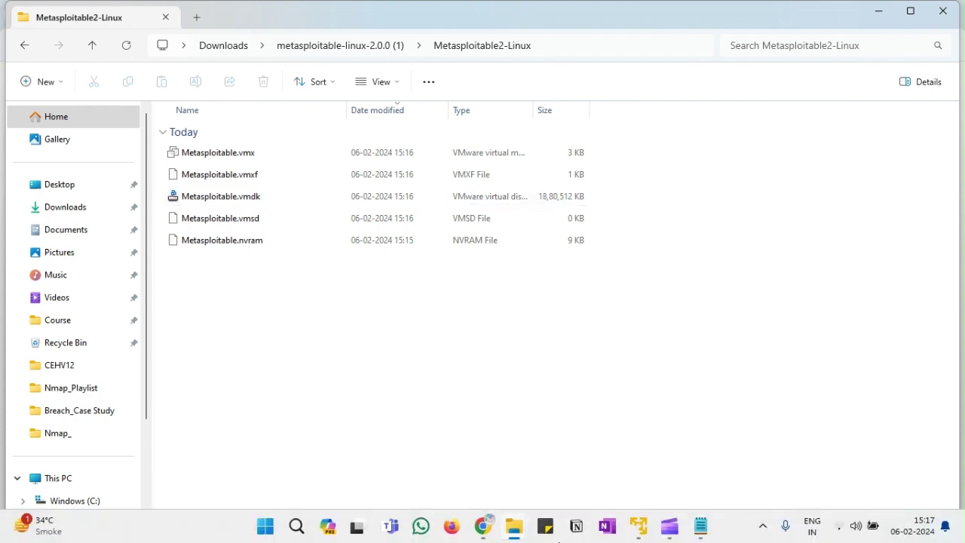
left_click(296, 526)
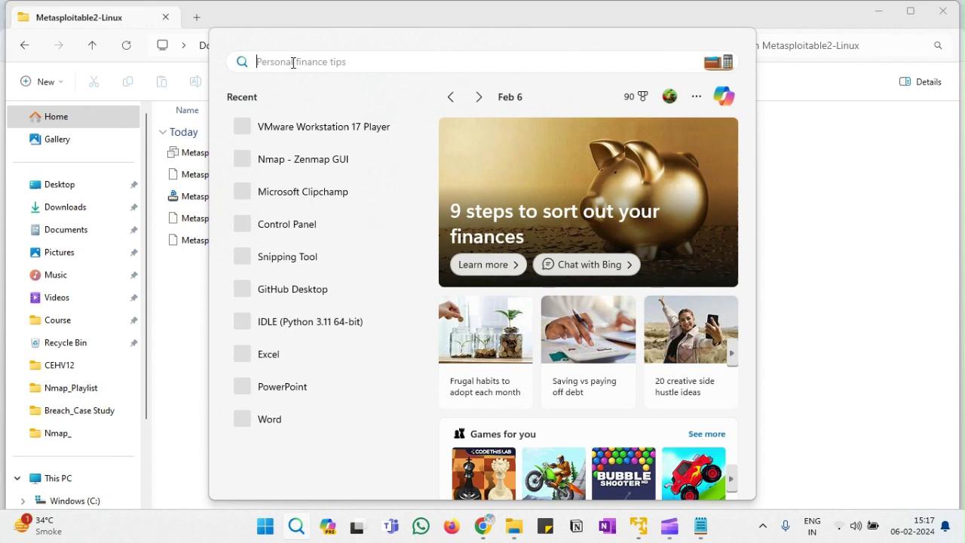
type("vm")
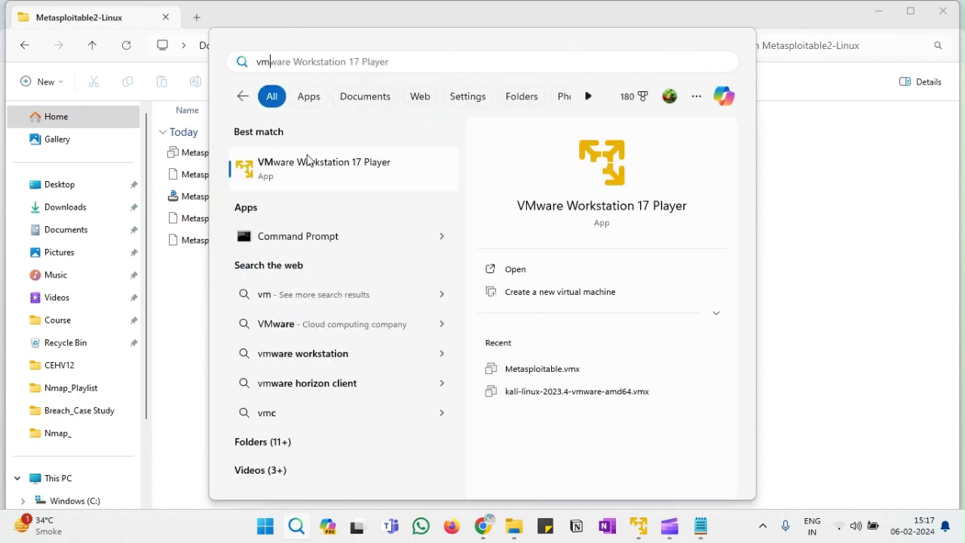
left_click(513, 270)
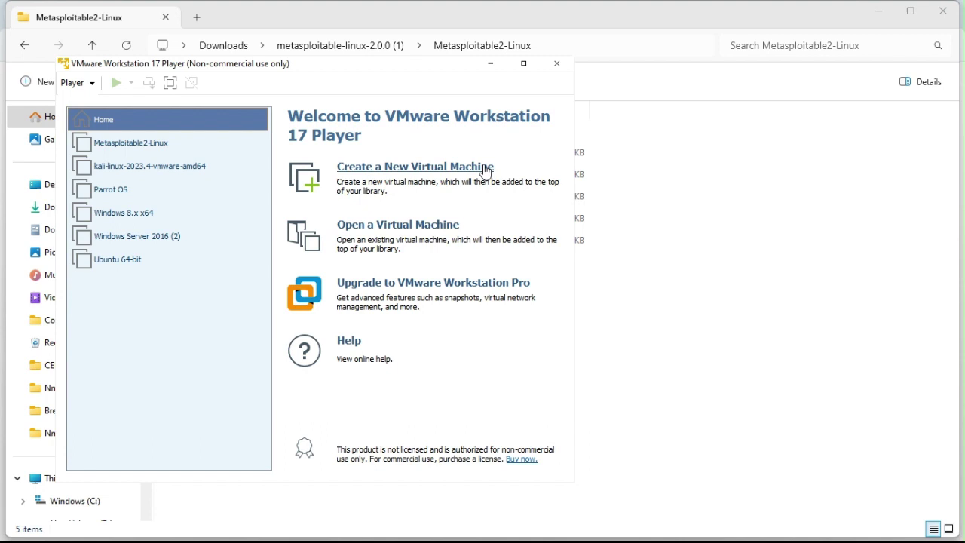
left_click(388, 230)
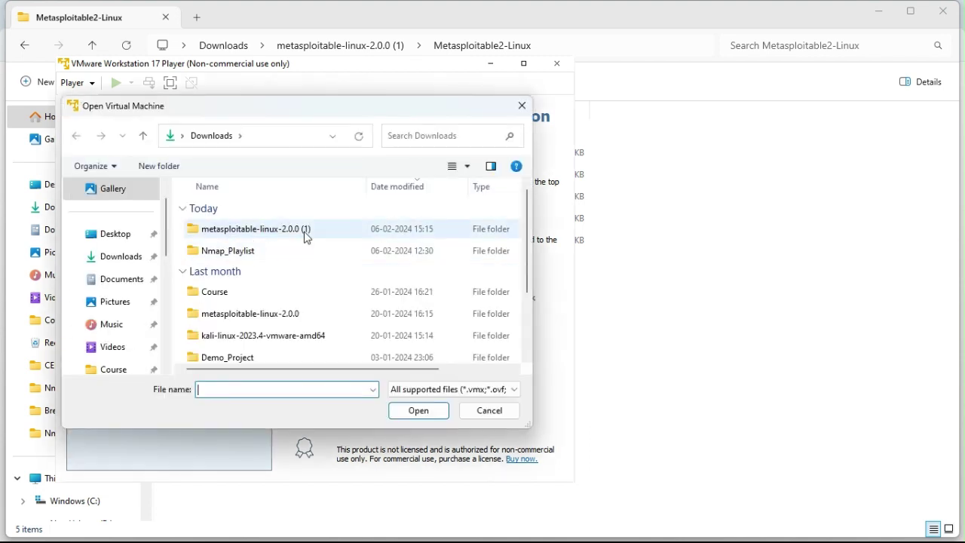
- Open Metasploitable.vmx from metasploitable-linux-2.0.0 (1)\Metasploitable2-Linux in the Player
left_click(288, 232)
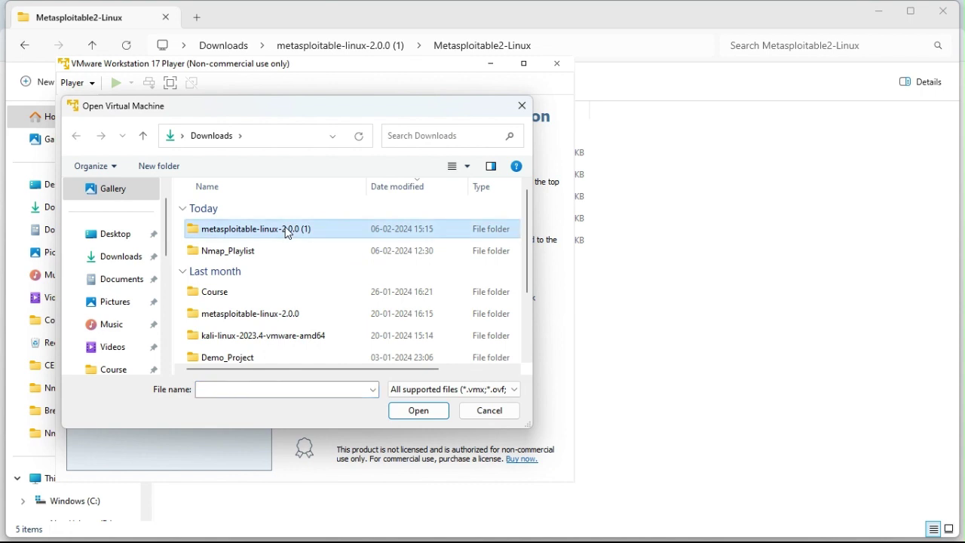
double_click(288, 232)
double_click(265, 233)
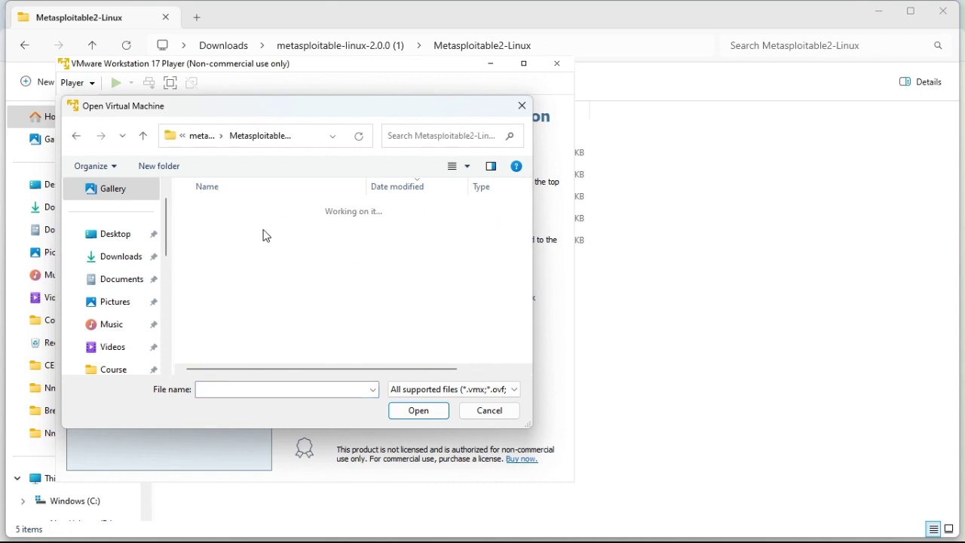
left_click(292, 230)
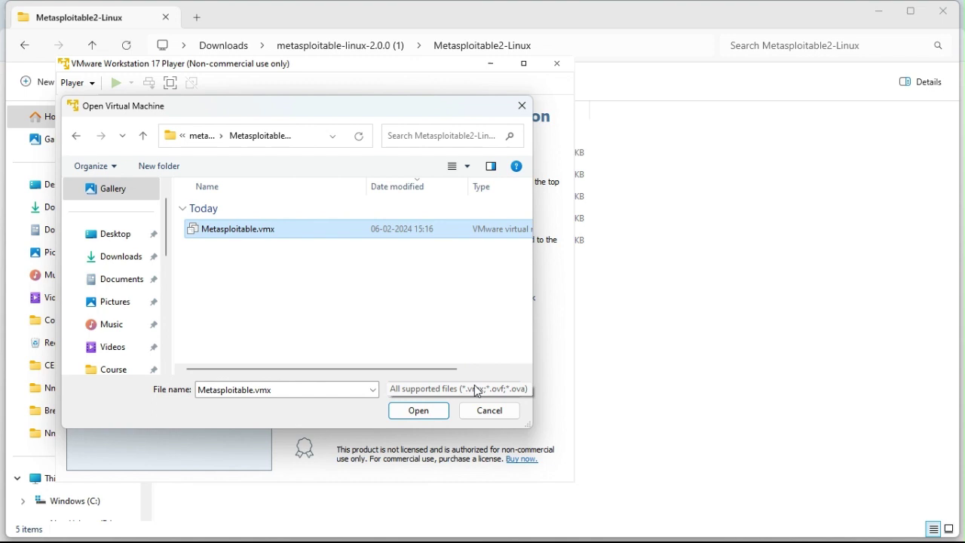
left_click(437, 414)
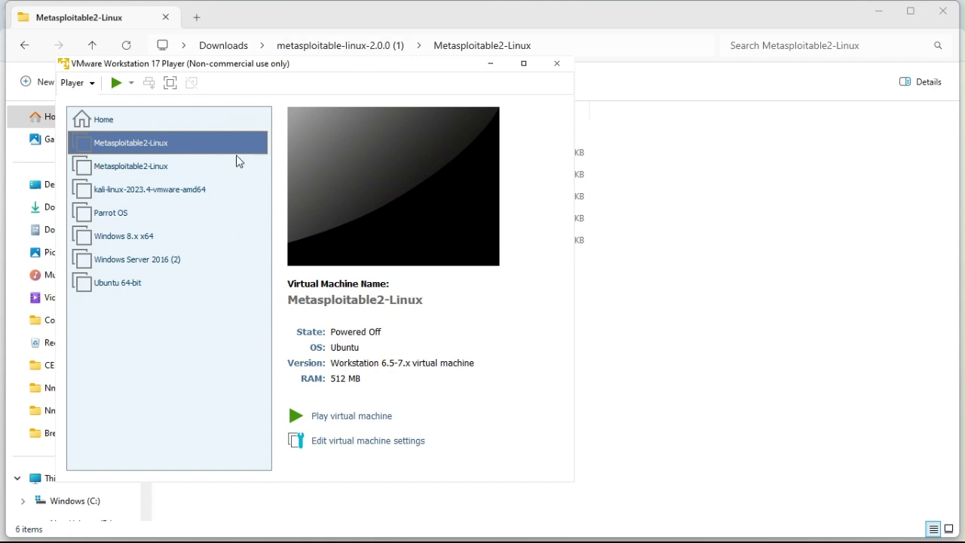
- Maximize the Player window and boot the VM, answering 'I Copied It'
left_click(525, 64)
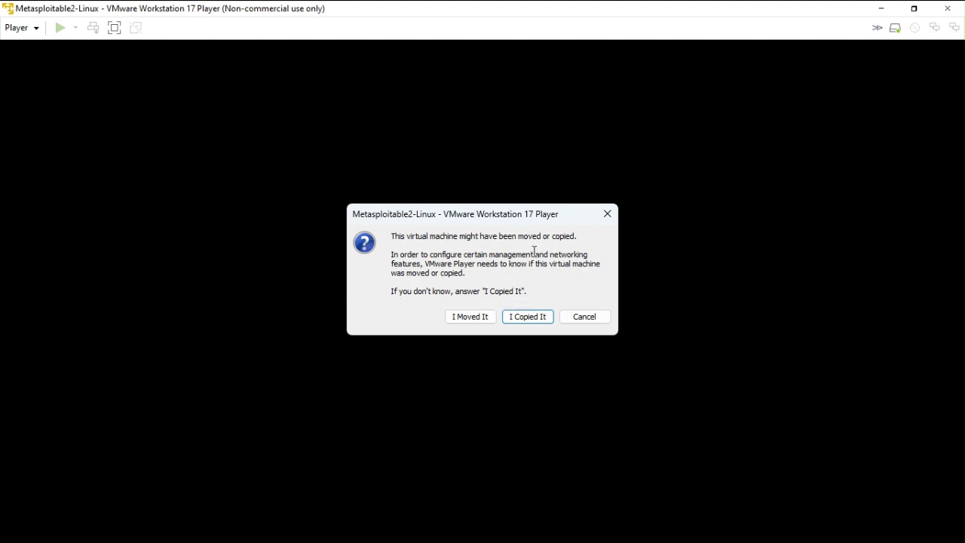
left_click(522, 319)
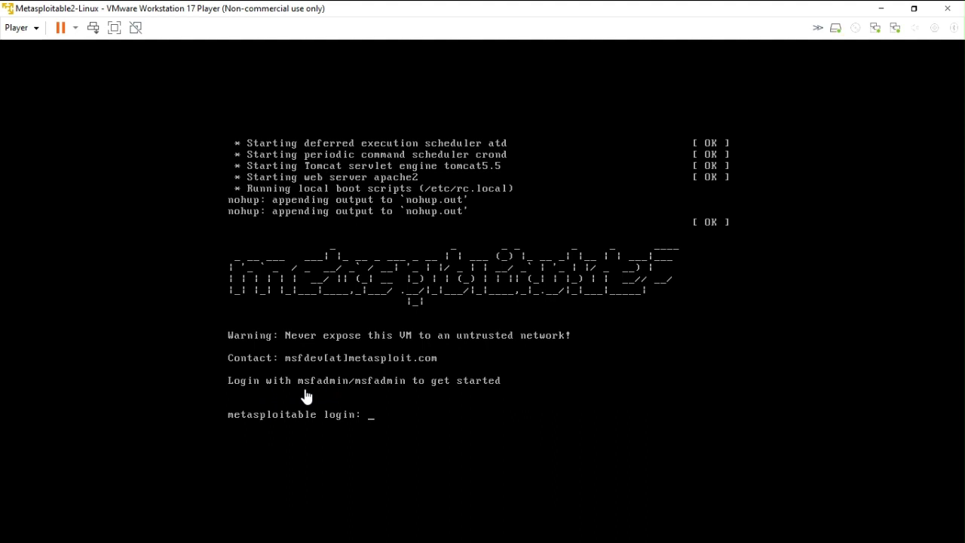
- Log in to the Metasploitable console as msfadmin with the account password
left_click(378, 425)
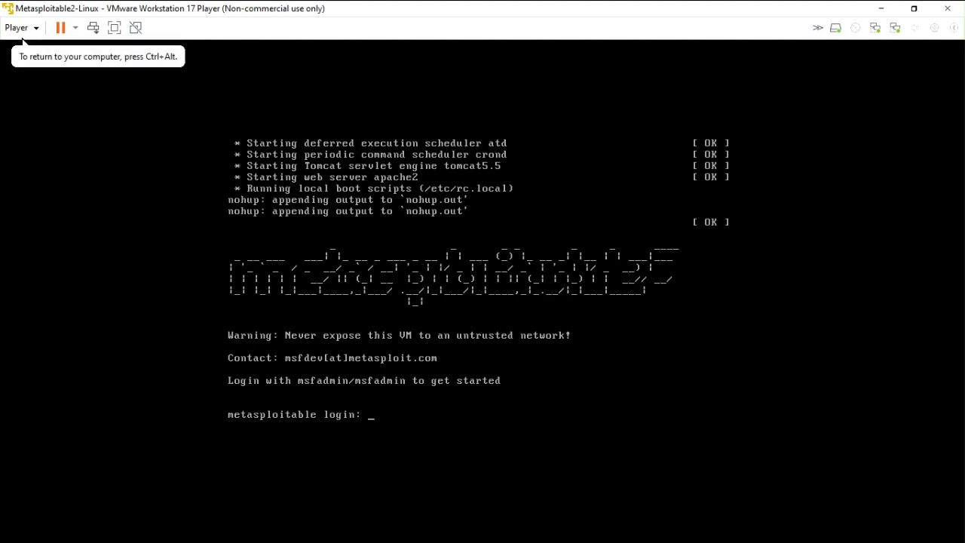
type("msfadmin")
key("Return")
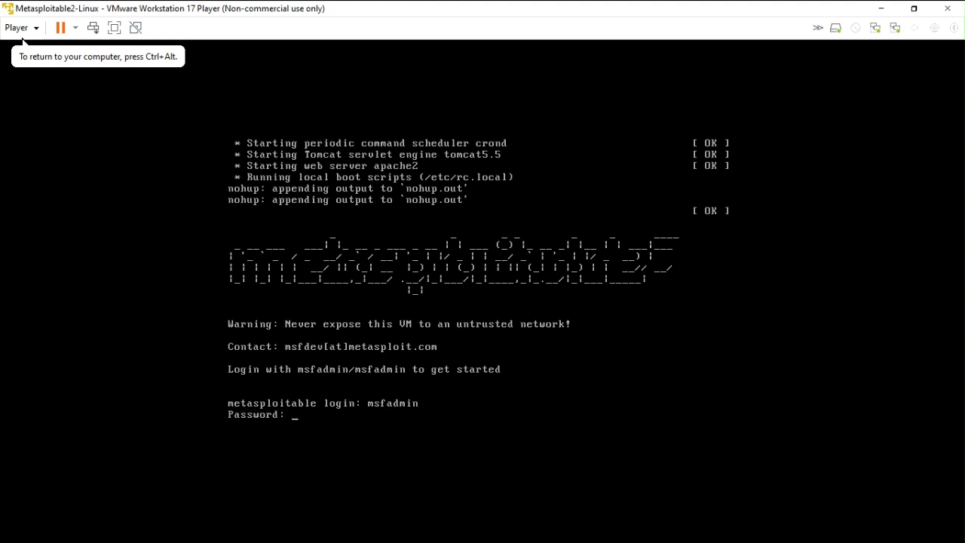
key("Return")
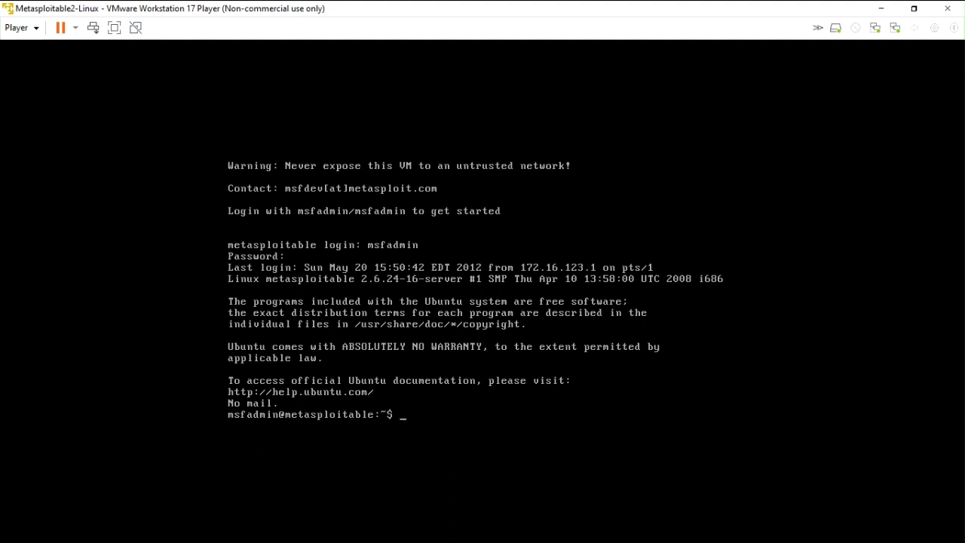
- Run ifconfig to check network addresses, then clear the screen and list the home folder
type("fconfig")
key("Return")
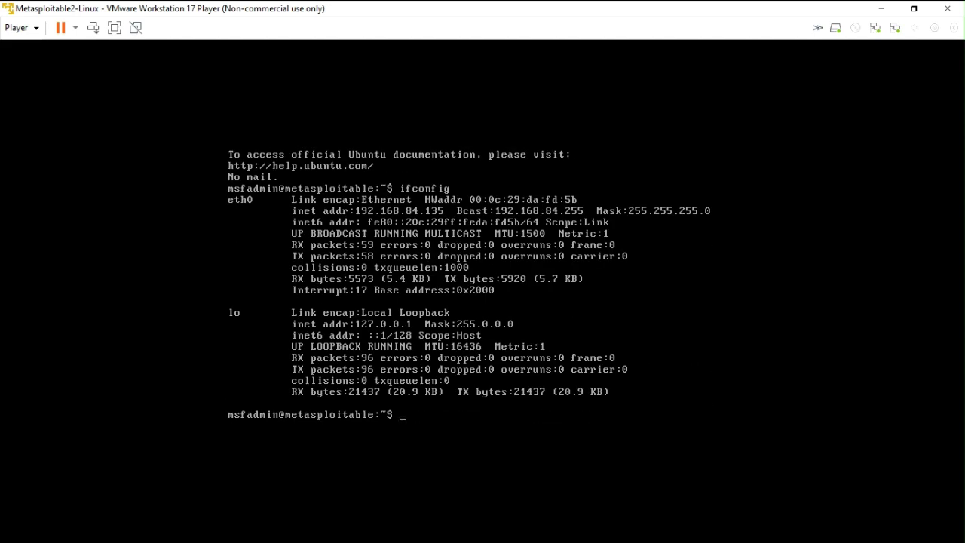
type("clear")
key("Return")
type("l")
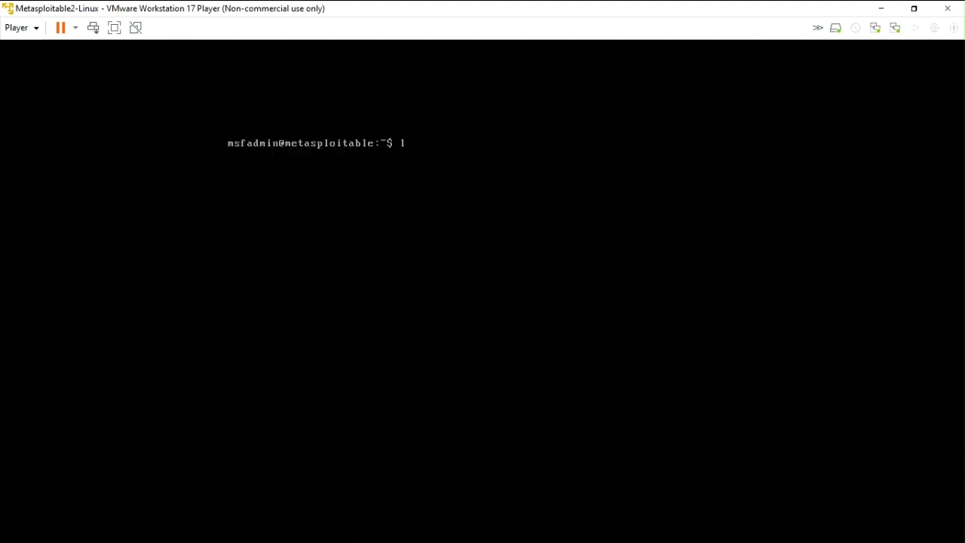
type("s")
key("Return")
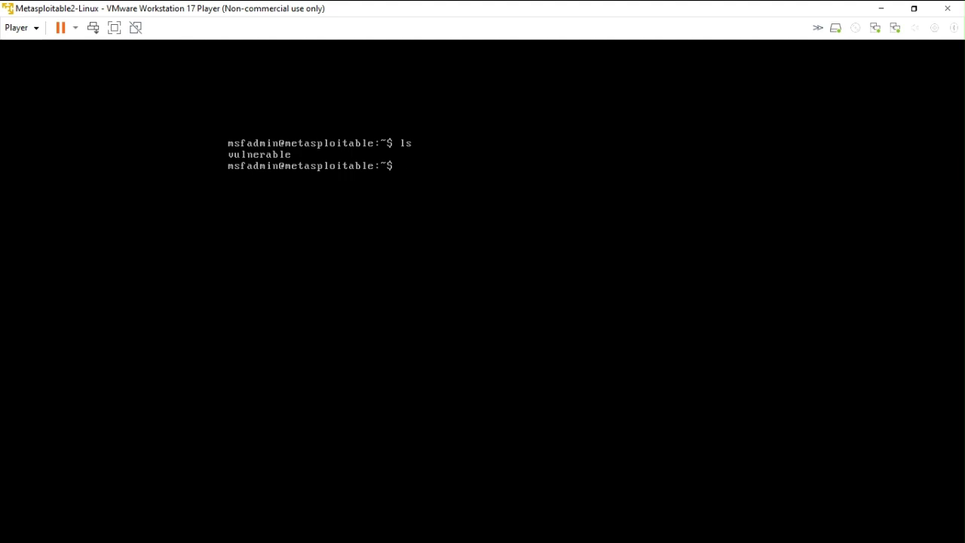
- Change into the vulnerable folder, list its contents and print the path with pwd
type("cd vu")
key("Tab")
key("Return")
type("s")
key("Return")
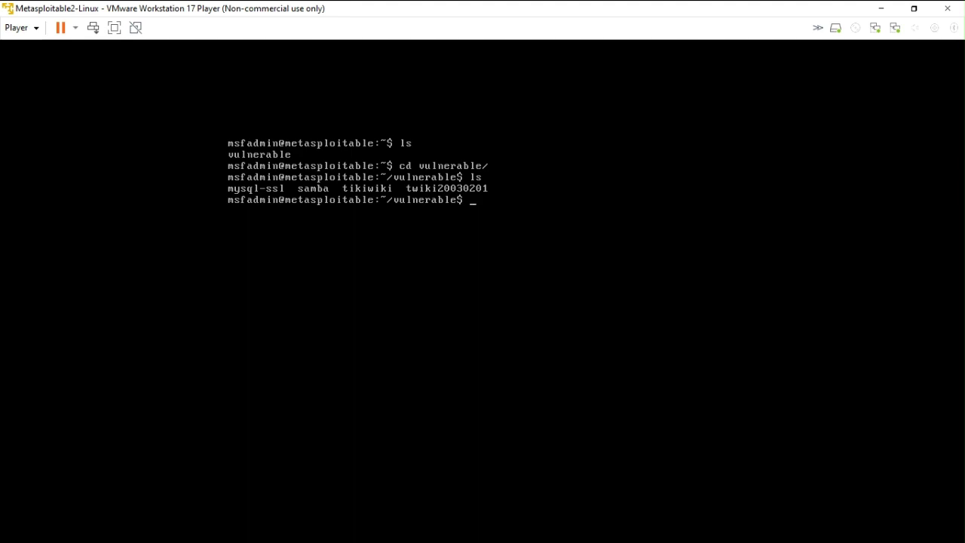
type("c")
key("BackSpace")
type("pwd")
key("Return")
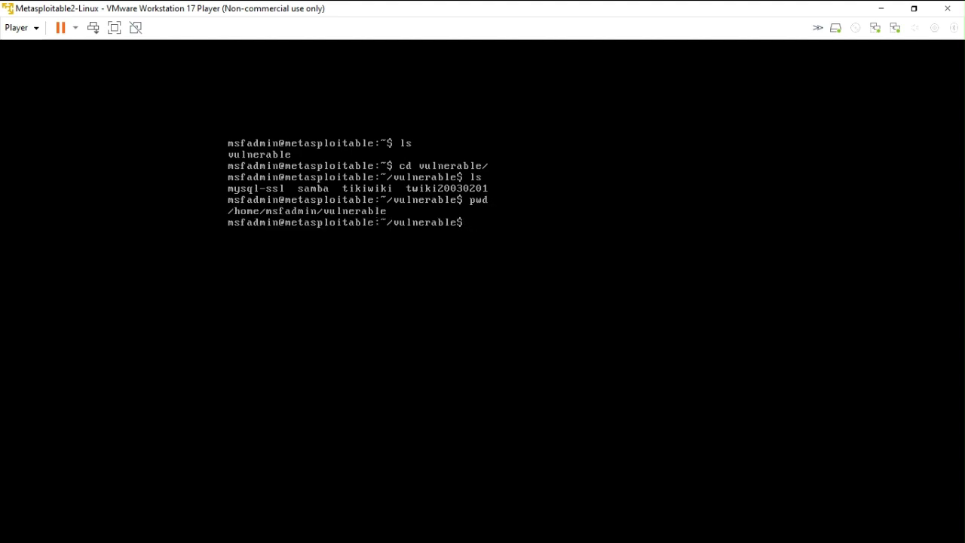
- Run exit in the Metasploitable shell to sign out of msfadmin and return to the login prompt
type("exit")
key("Return")
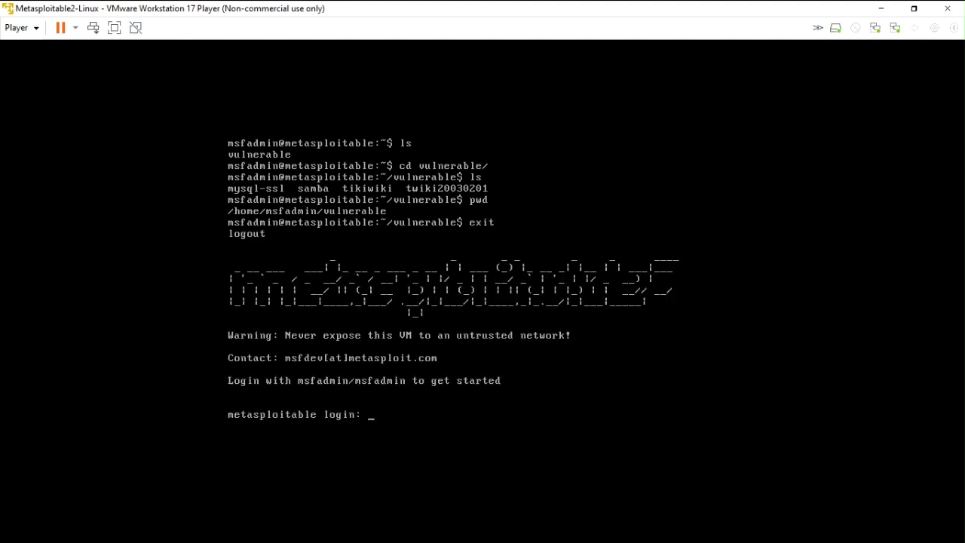